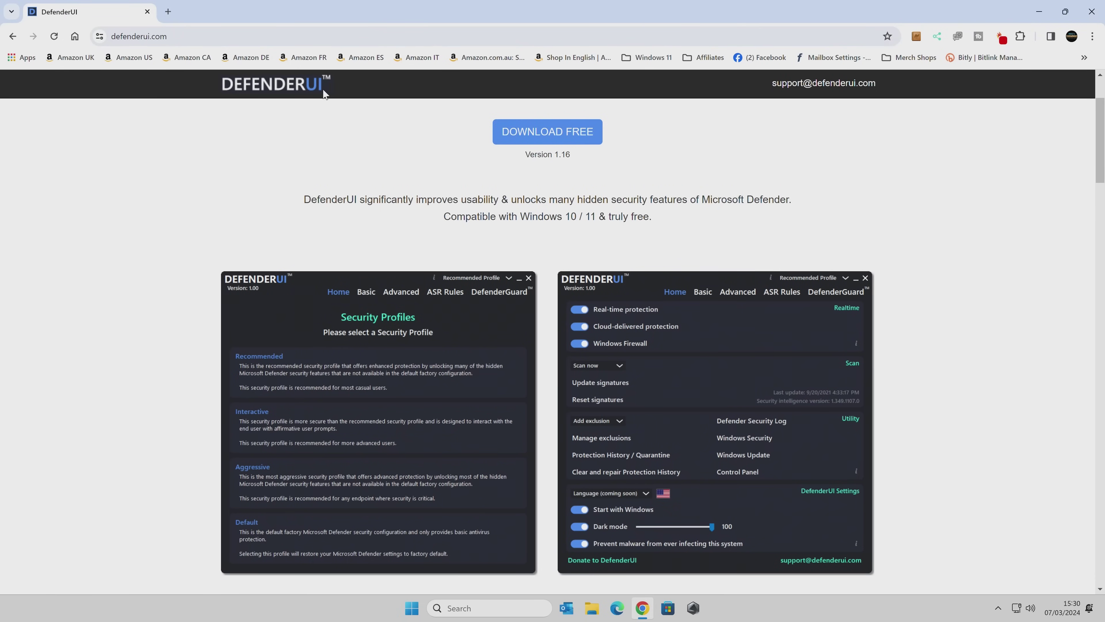
- Download the free DefenderUI installer from defenderui.com and save it to the Desktop
scroll(203, 198, "up", 3)
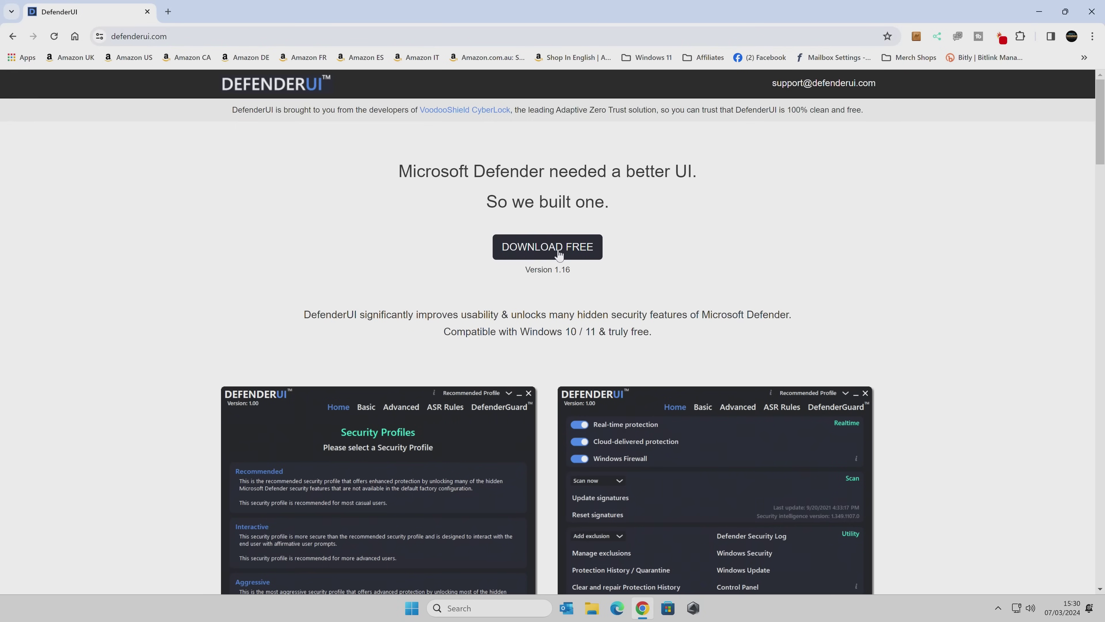
left_click(548, 252)
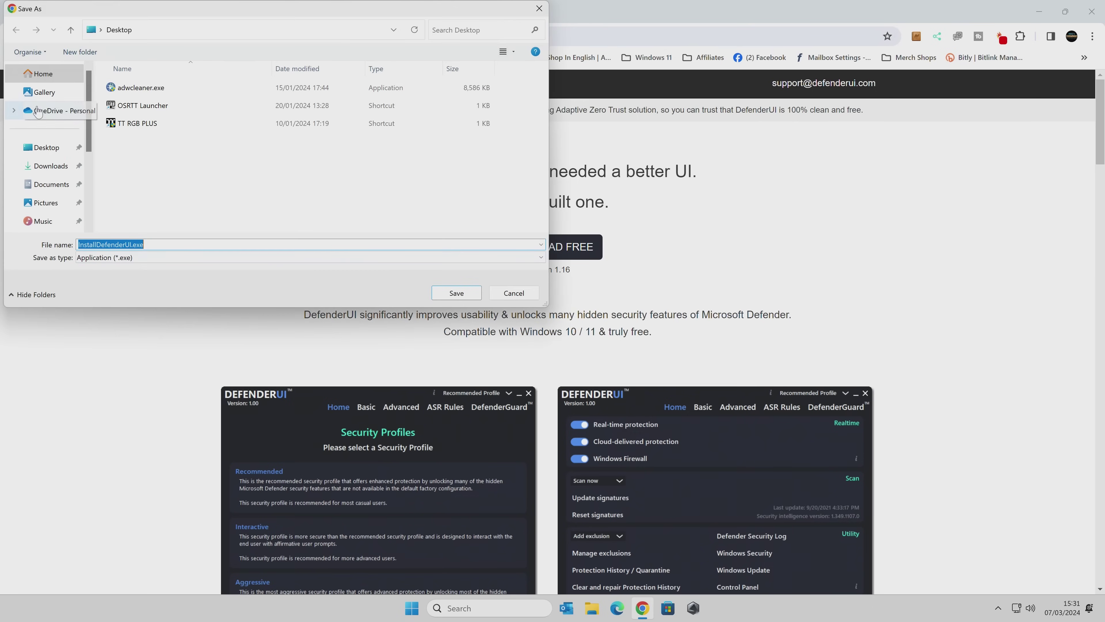
left_click(49, 151)
left_click(452, 296)
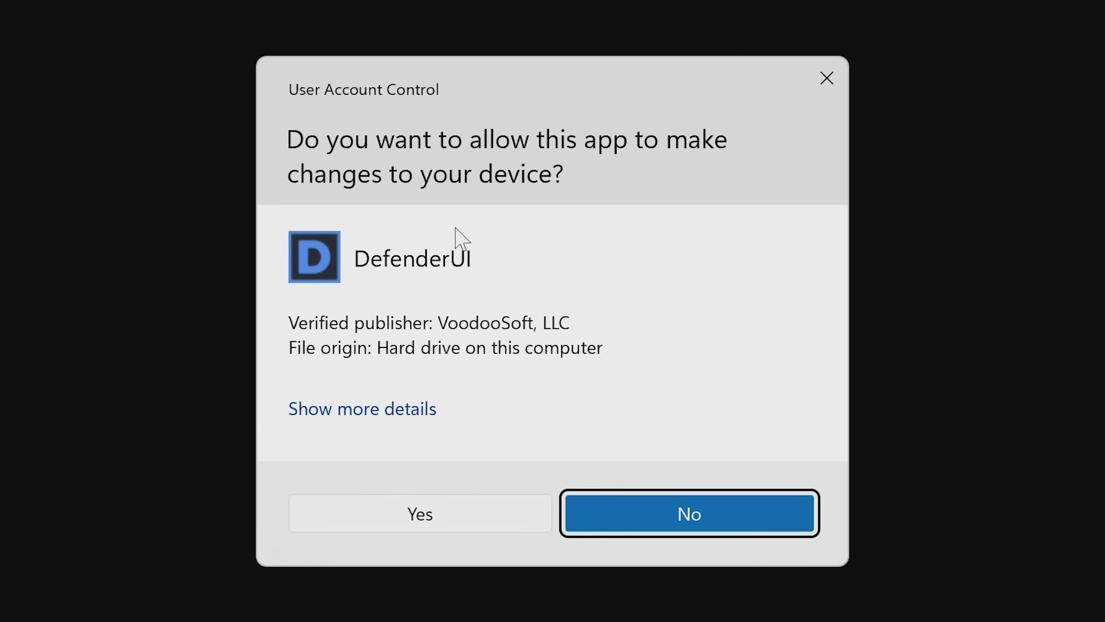
- Allow the DefenderUI installer to make changes and proceed past its welcome page with the browser closed
left_click(444, 516)
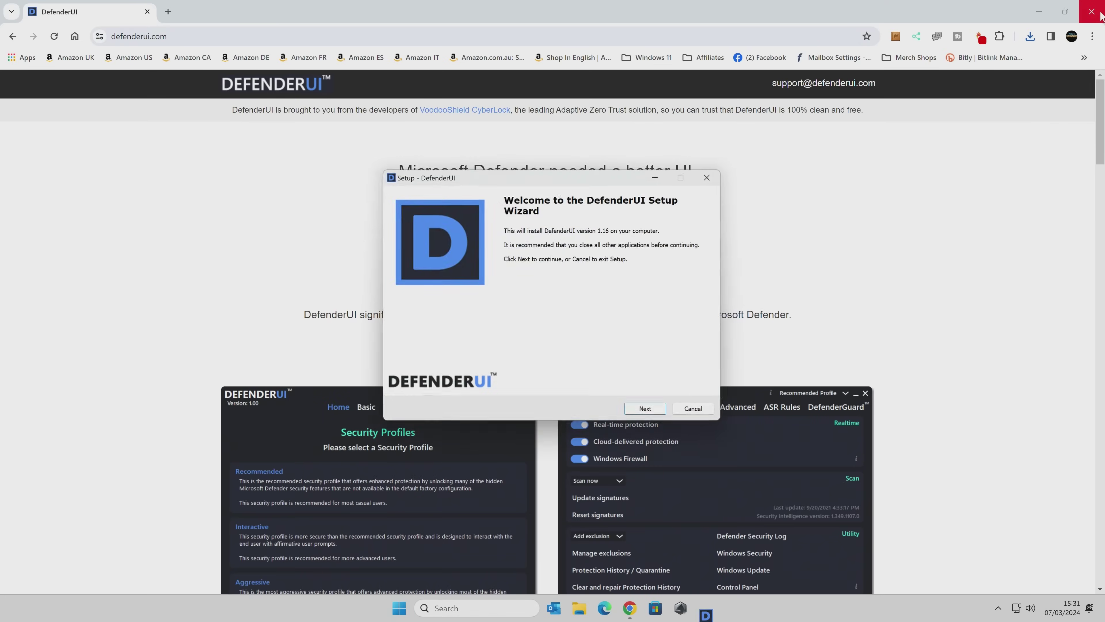
left_click(1096, 15)
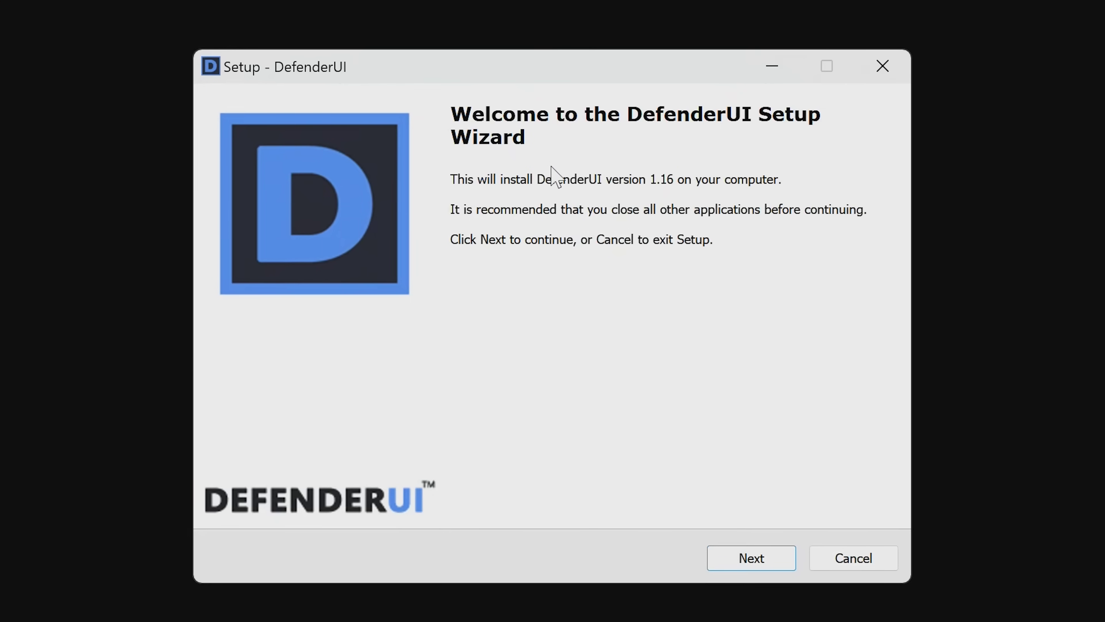
left_click(741, 548)
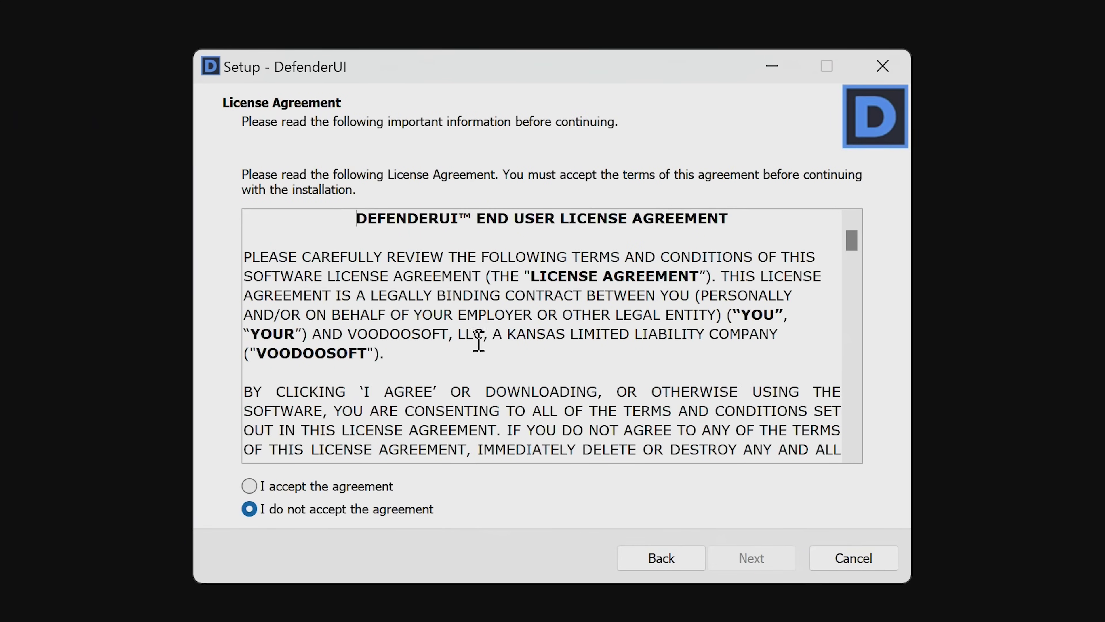
- Look through the DefenderUI license agreement, accept it and continue the installation
scroll(508, 296, "down", 1)
scroll(508, 296, "down", 4)
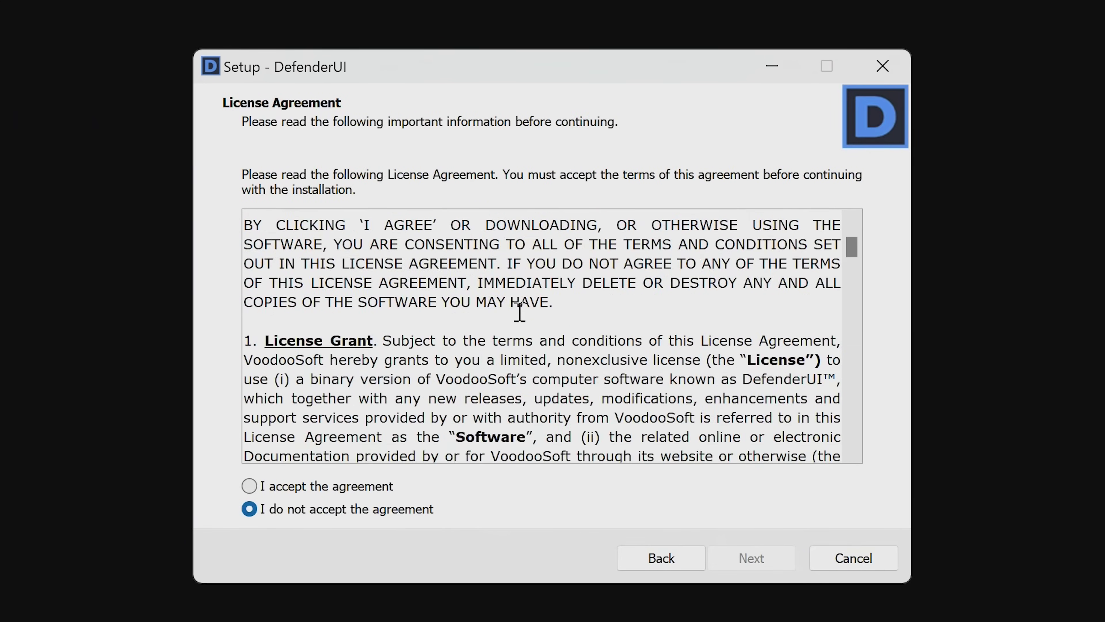
scroll(592, 340, "down", 6)
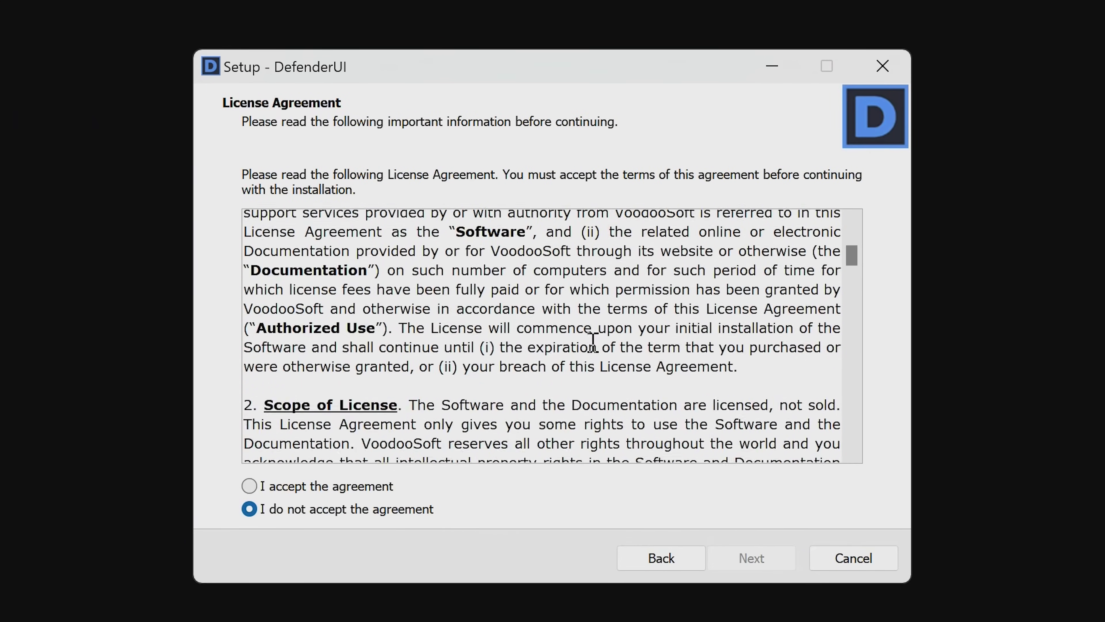
left_click_drag(852, 274, 852, 433)
left_click(249, 486)
left_click(747, 553)
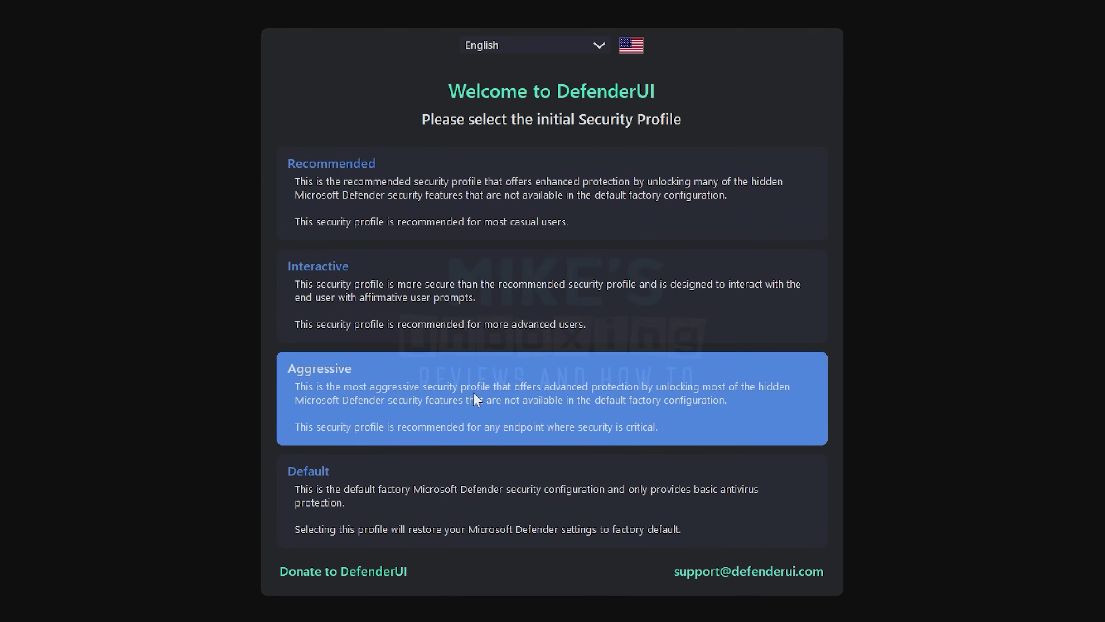
- Choose Recommended as the initial security profile and dismiss the welcome information
left_click(483, 205)
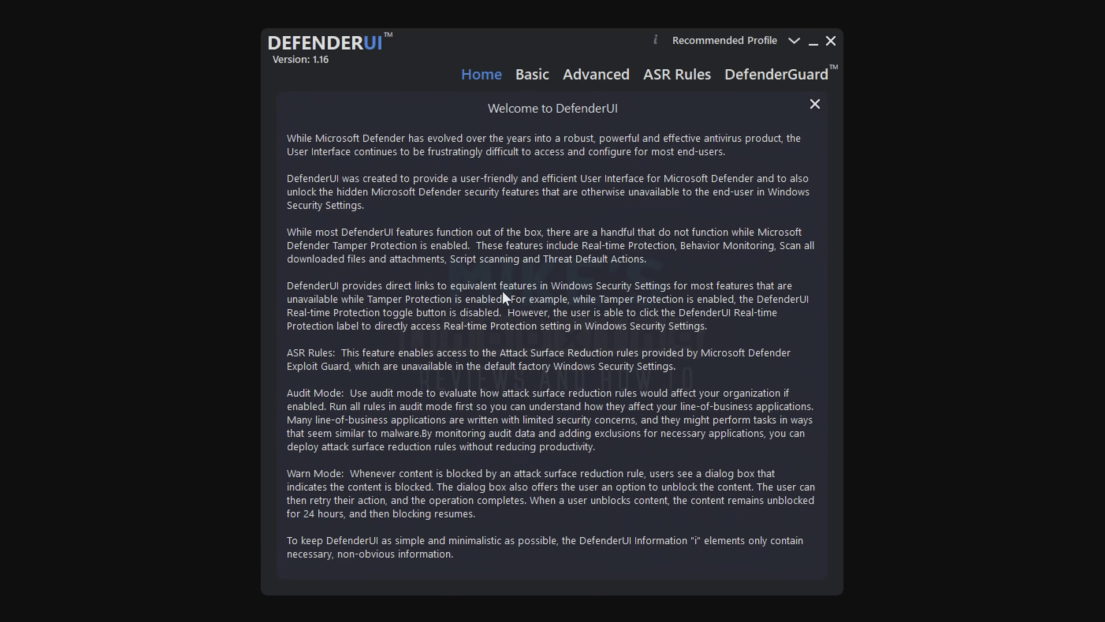
left_click(814, 104)
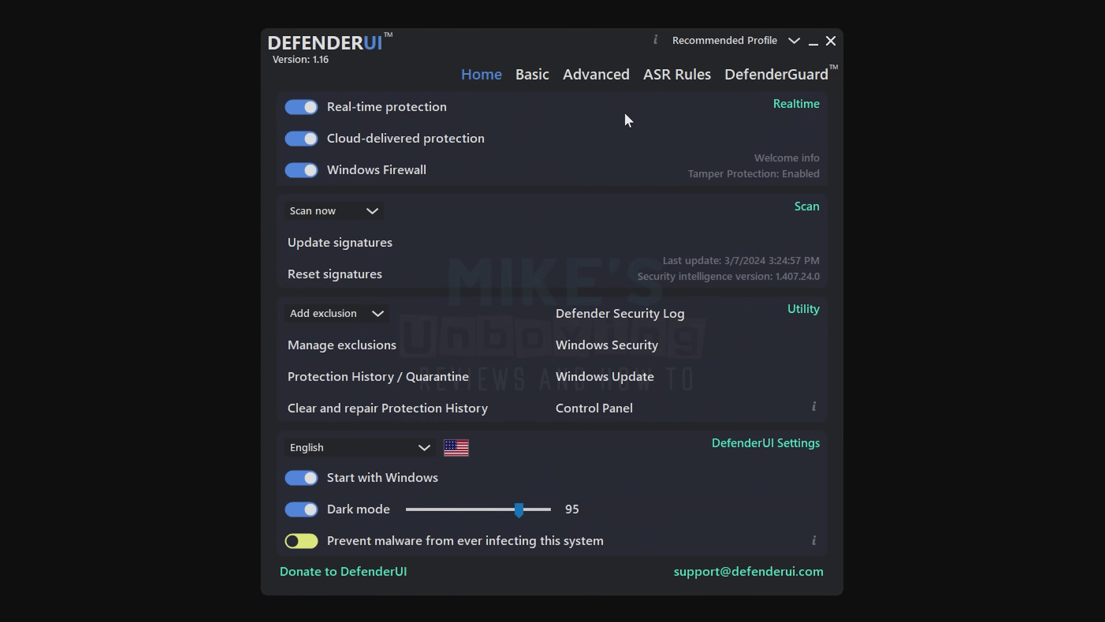
- View the Windows Security settings linked to real-time protection and close them again
left_click(388, 108)
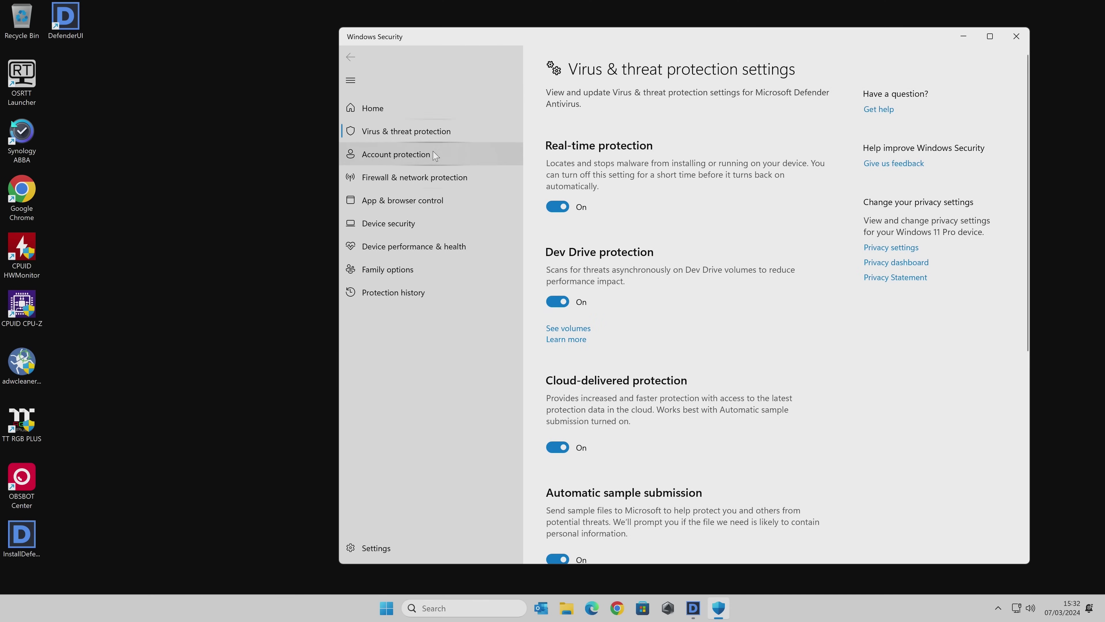
left_click(1016, 37)
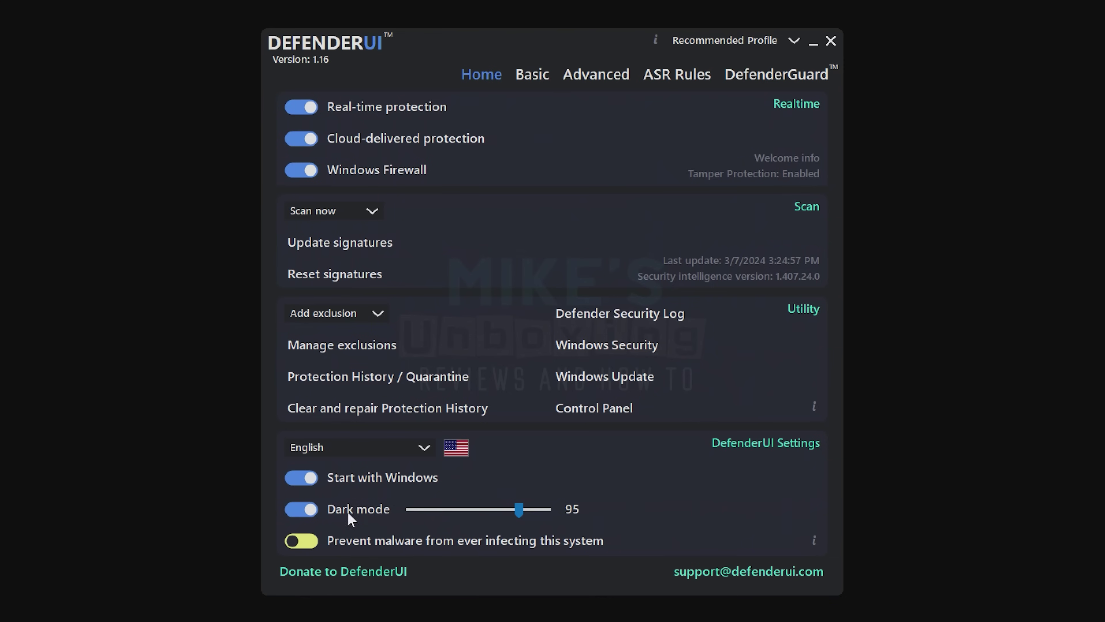
- Switch dark mode off and back on, and set its level to 100
left_click(308, 511)
left_click(296, 510)
left_click_drag(523, 506, 559, 504)
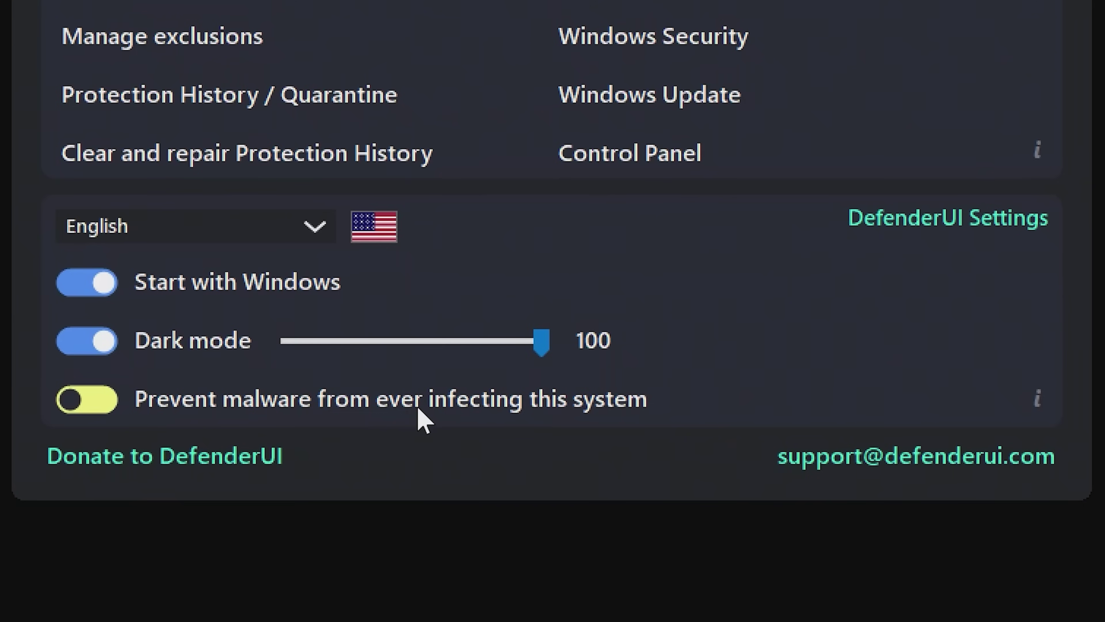
- Try to enable the prevention of malware ever infecting this system, and close the CyberLock website
left_click(87, 399)
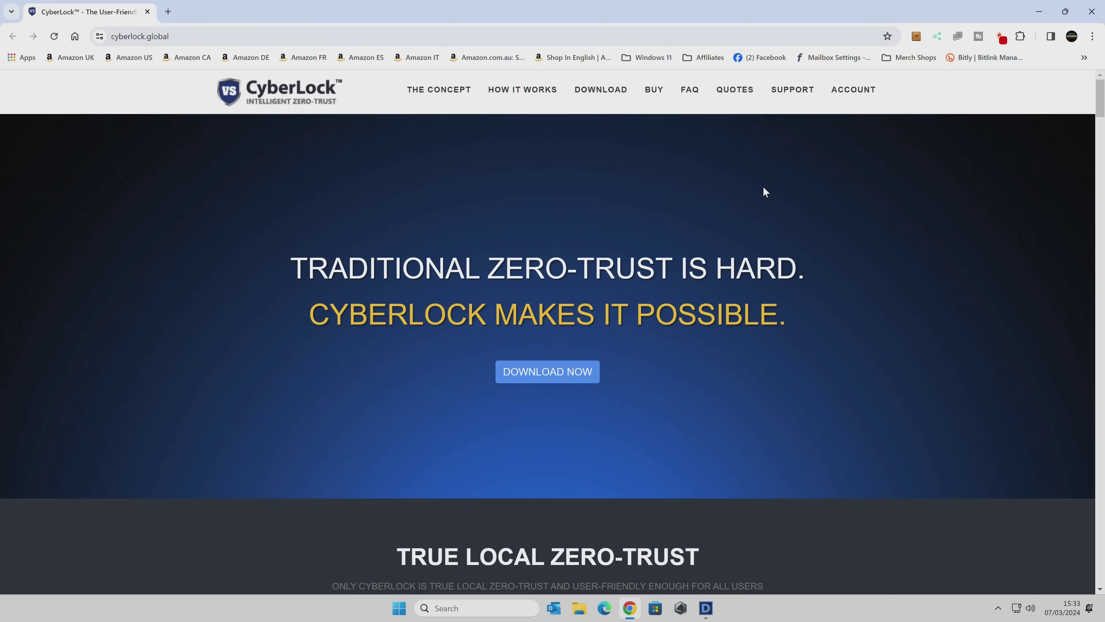
left_click(1091, 11)
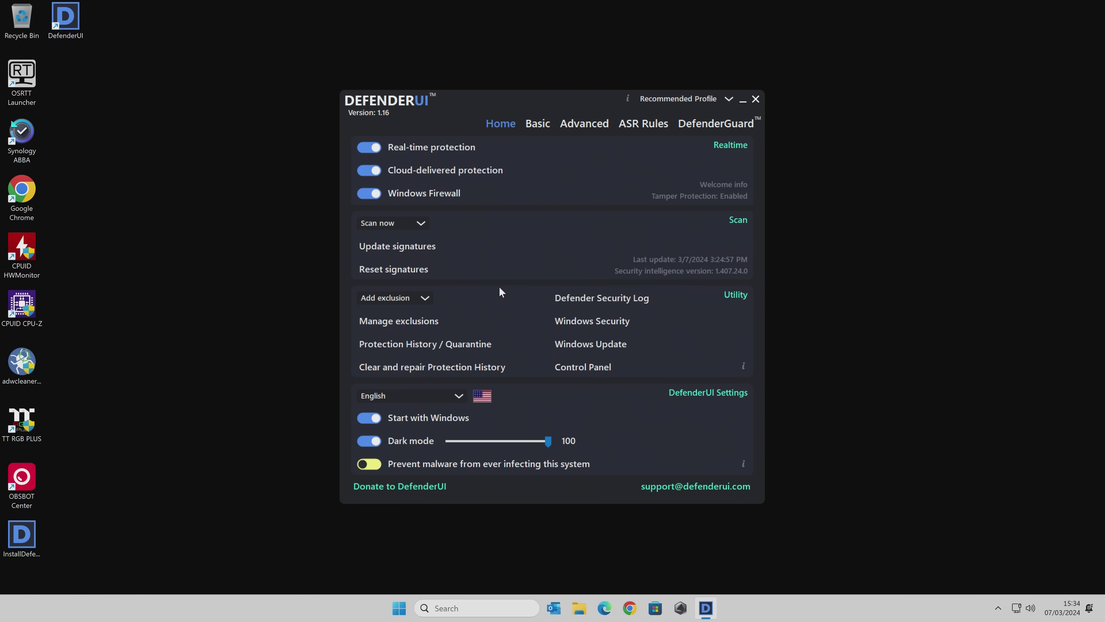
- Look through the available interface languages and security profiles, keeping English and the Recommended Profile
left_click(433, 394)
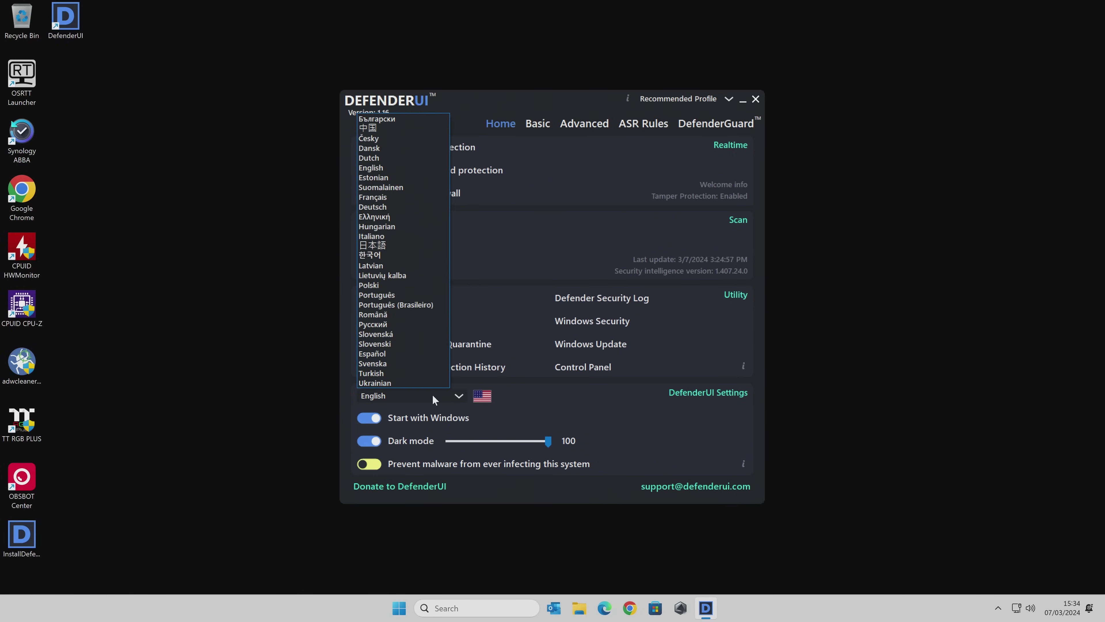
left_click(408, 166)
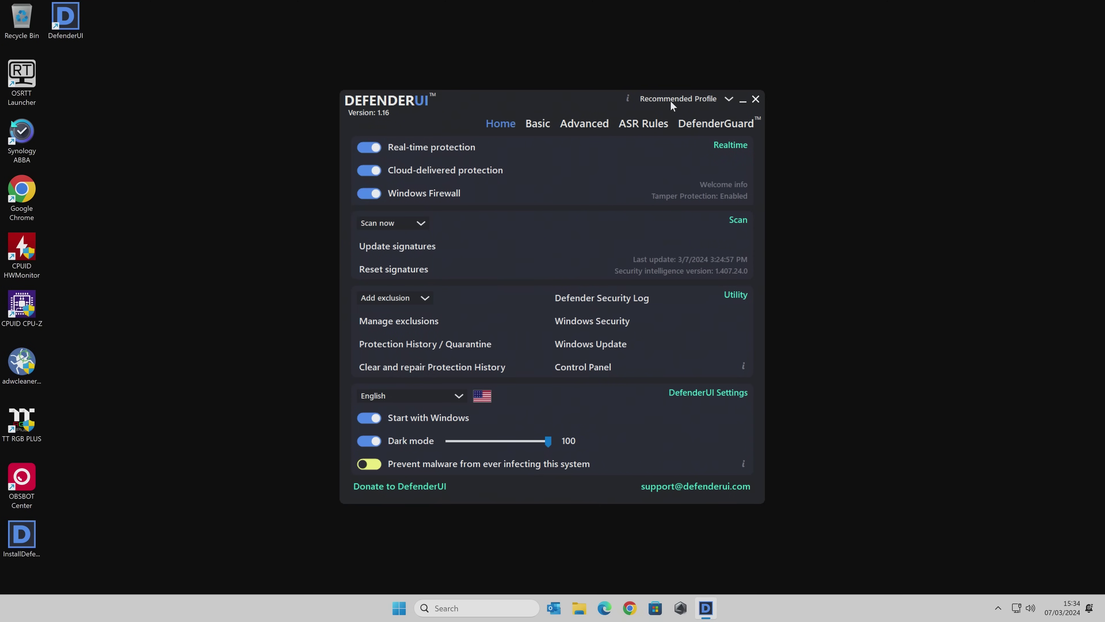
left_click(678, 97)
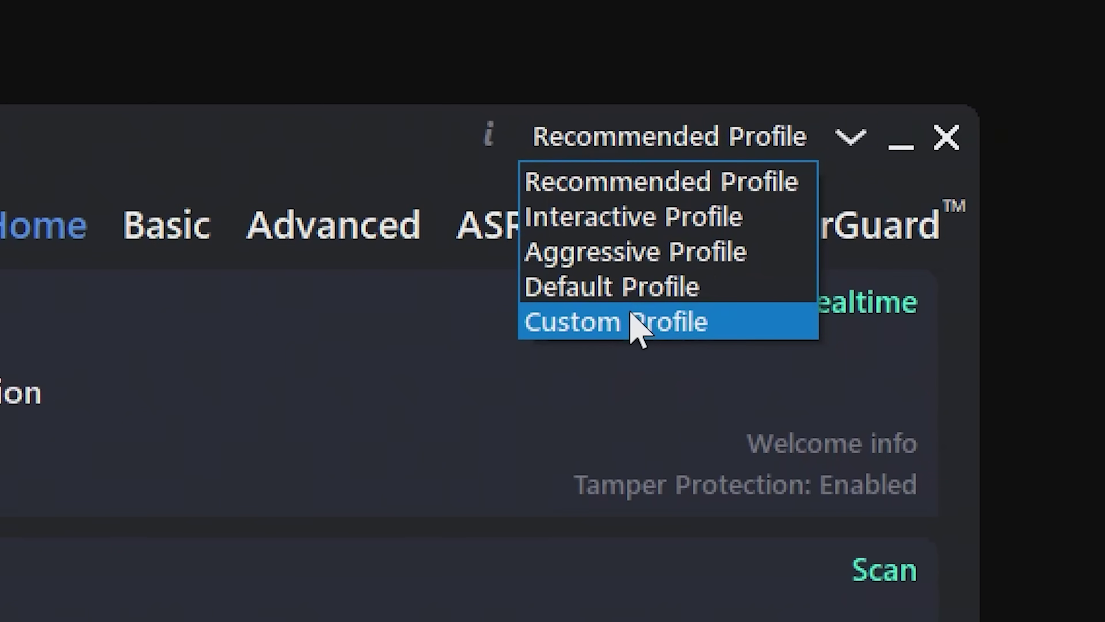
left_click(394, 165)
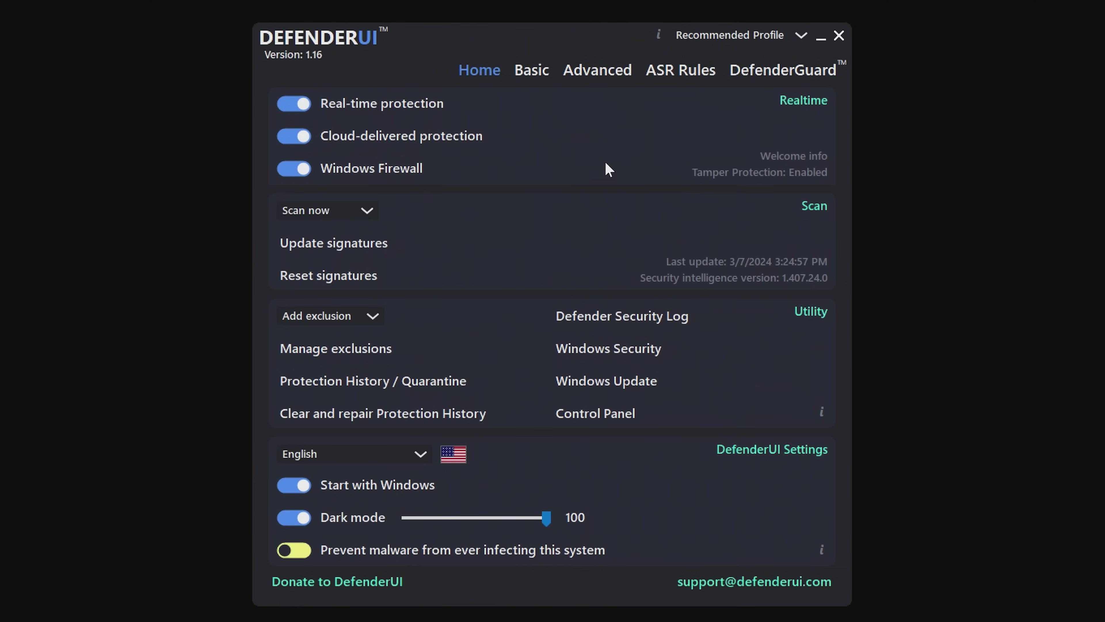
- Turn on controlled folder access in the basic settings and keep SmartScreen set to User
left_click(530, 78)
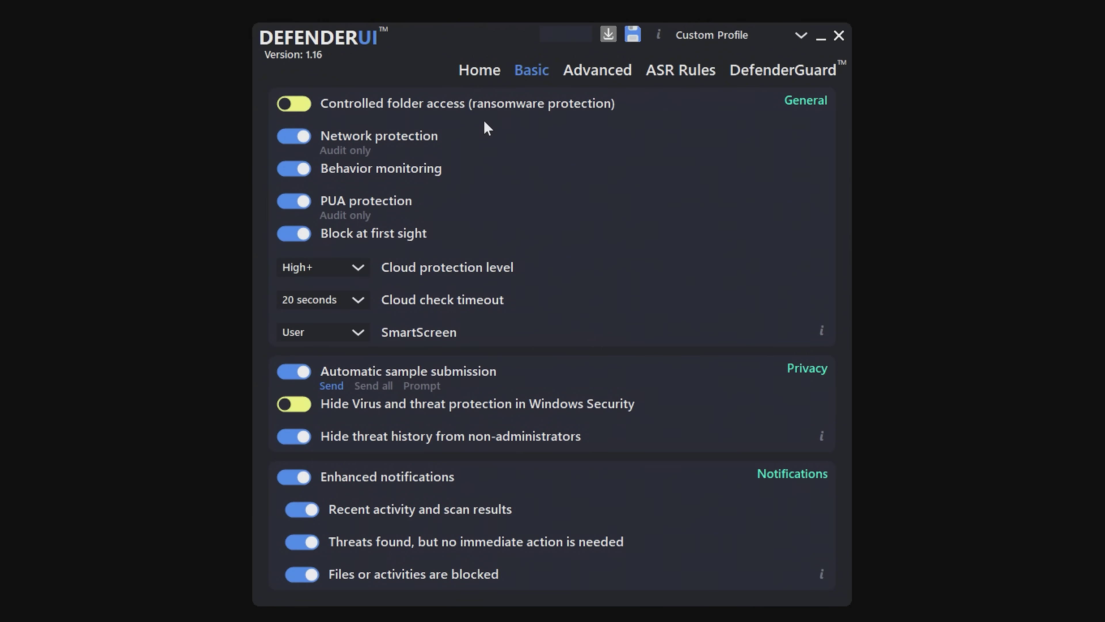
left_click(290, 106)
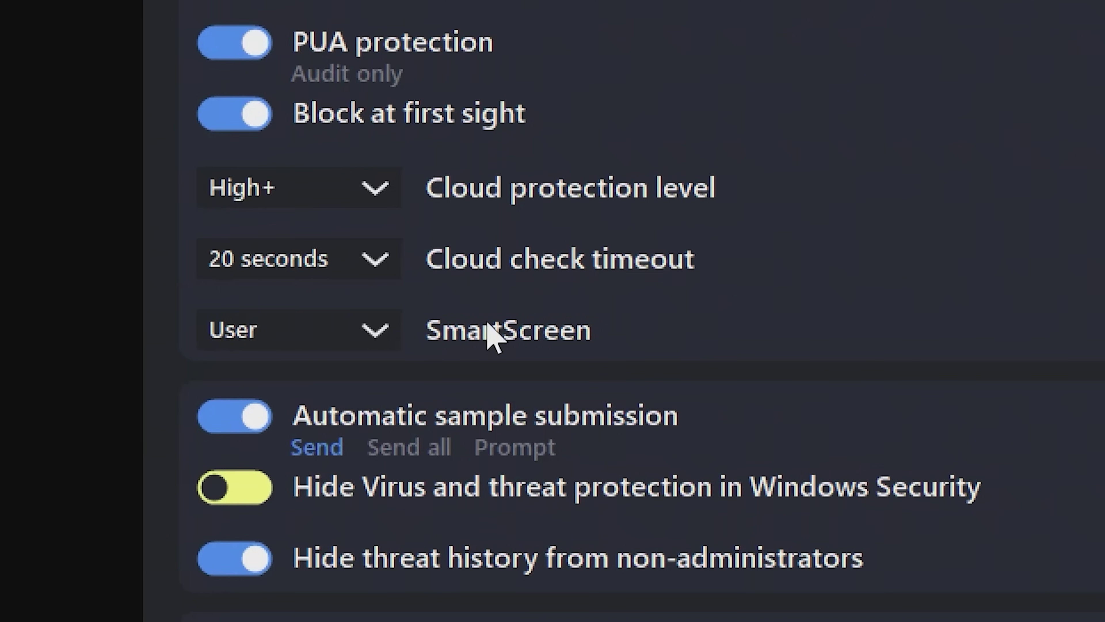
left_click(385, 338)
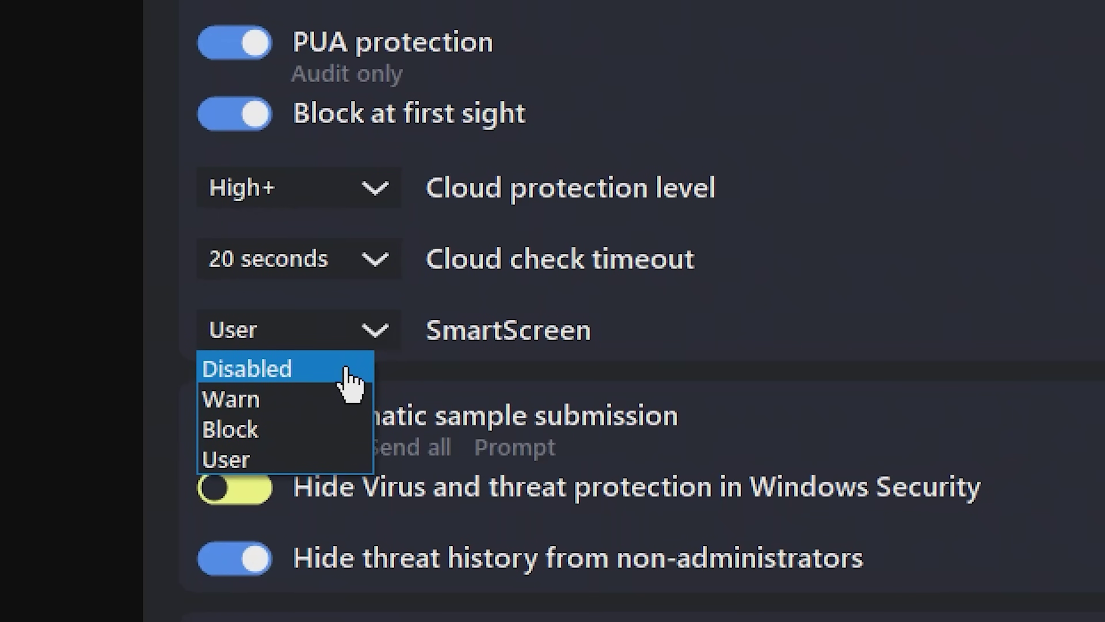
left_click(338, 455)
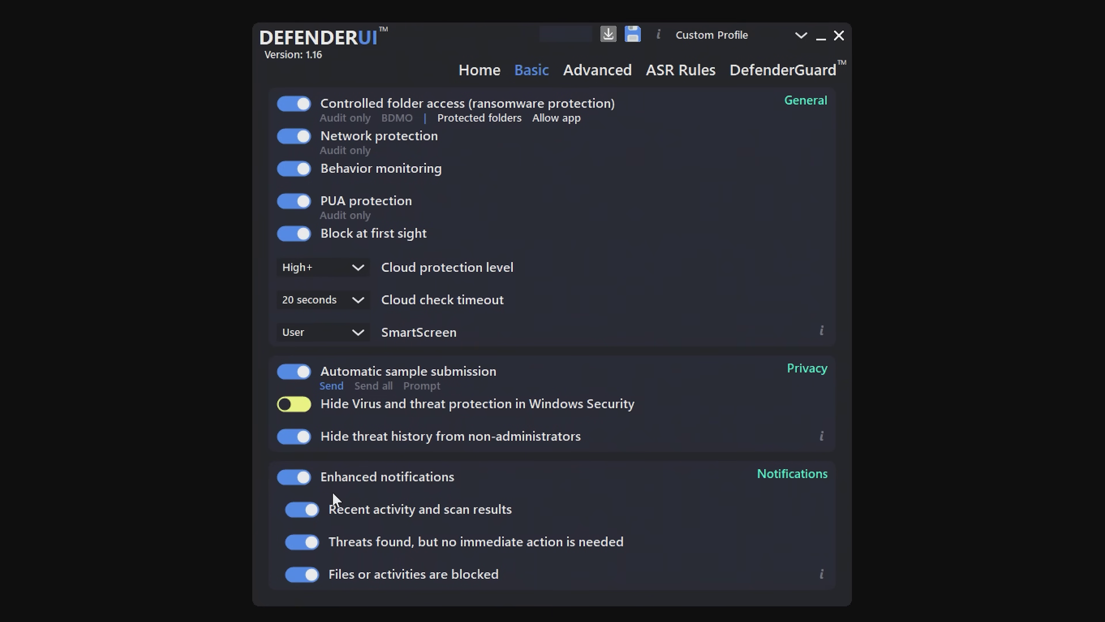
- View the advanced scan options and keep the ASR rule against exploited vulnerable signed drivers at Warn
left_click(593, 74)
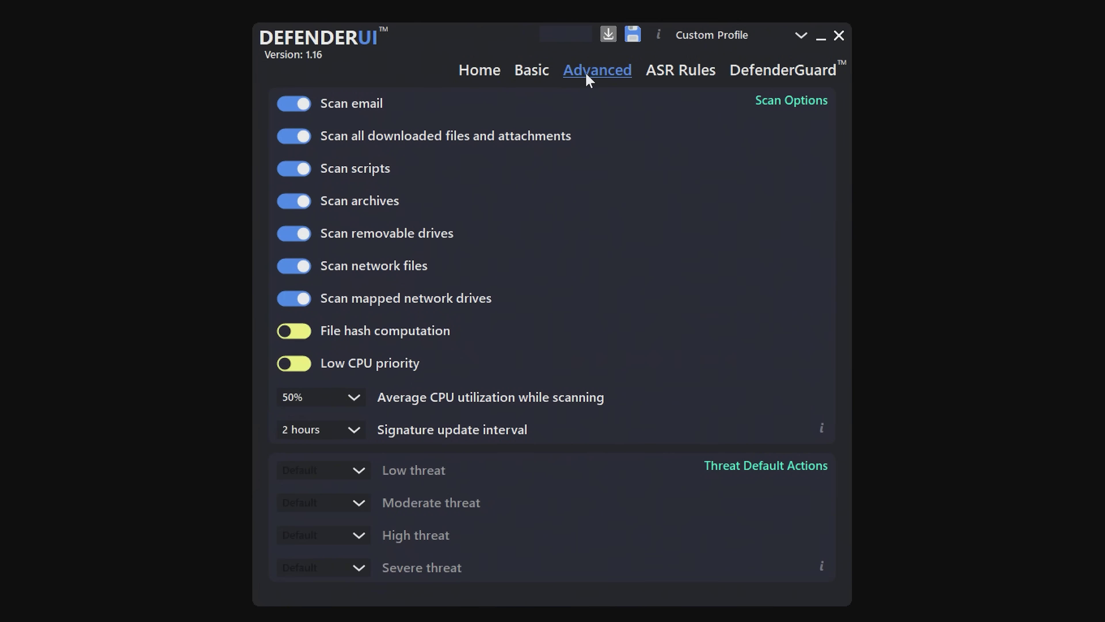
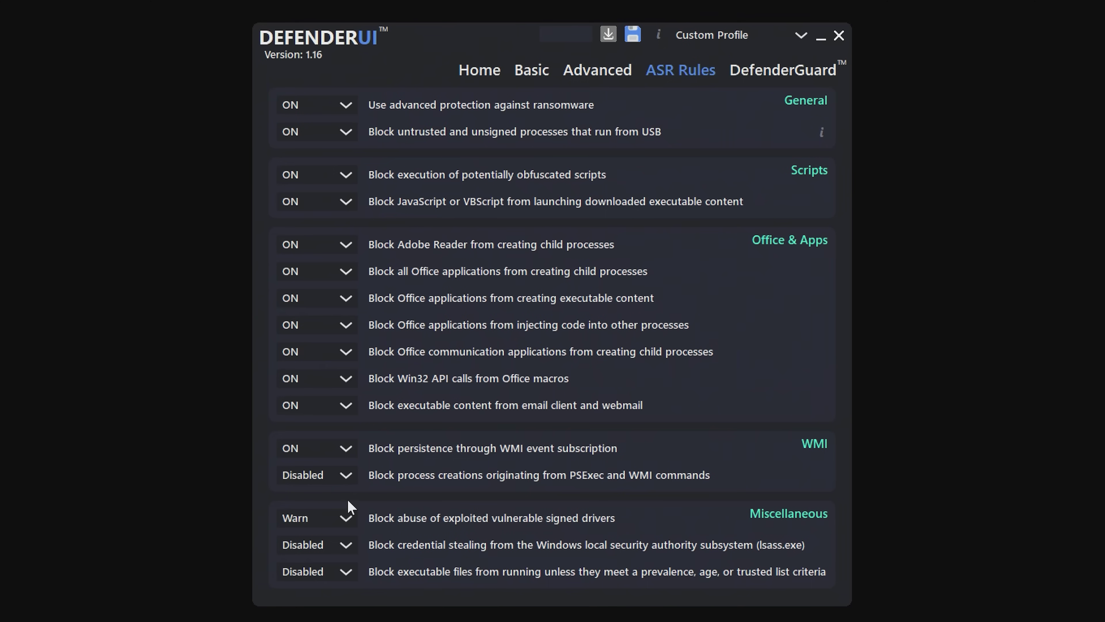
left_click(343, 526)
left_click(315, 579)
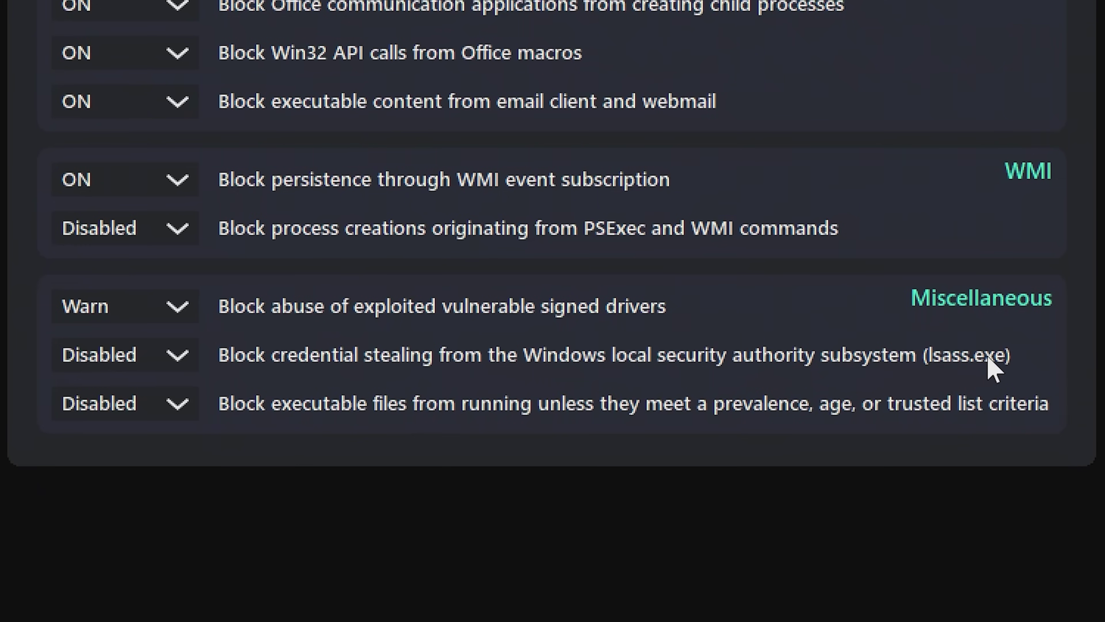
- Set the lsass.exe credential stealing rule to ON and the rule for executables failing prevalence, age or trusted list criteria to Warn
left_click(159, 352)
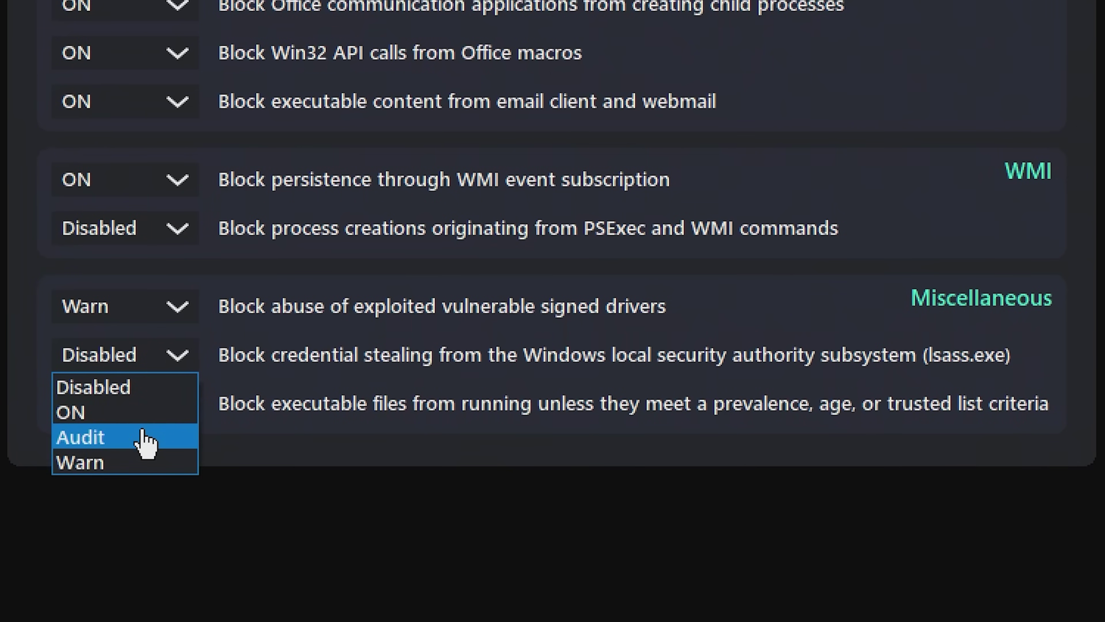
left_click(129, 413)
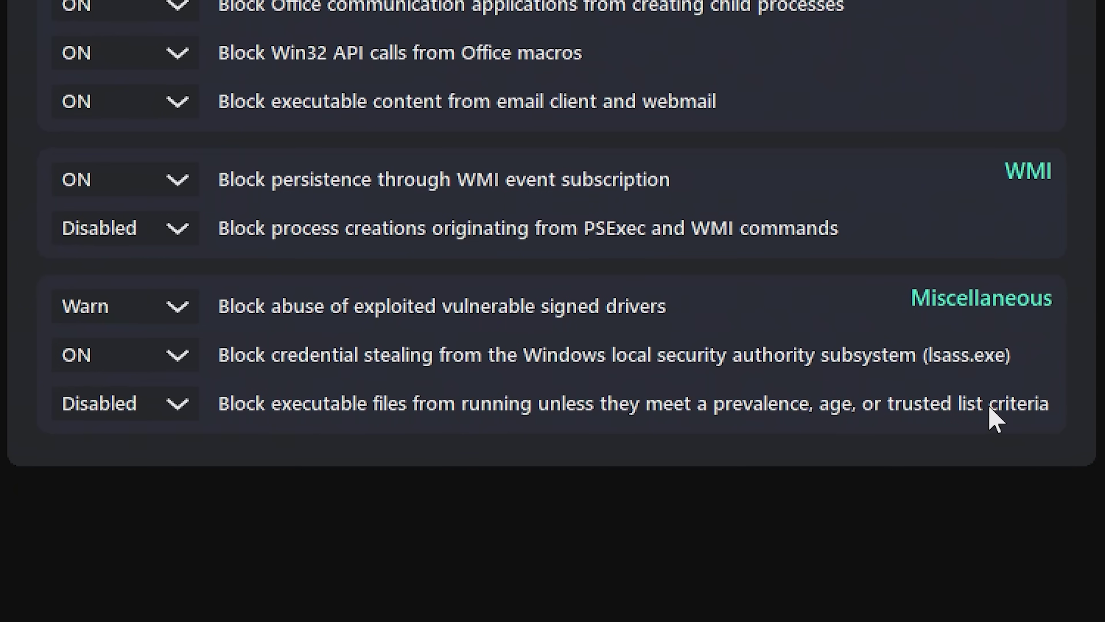
left_click(89, 413)
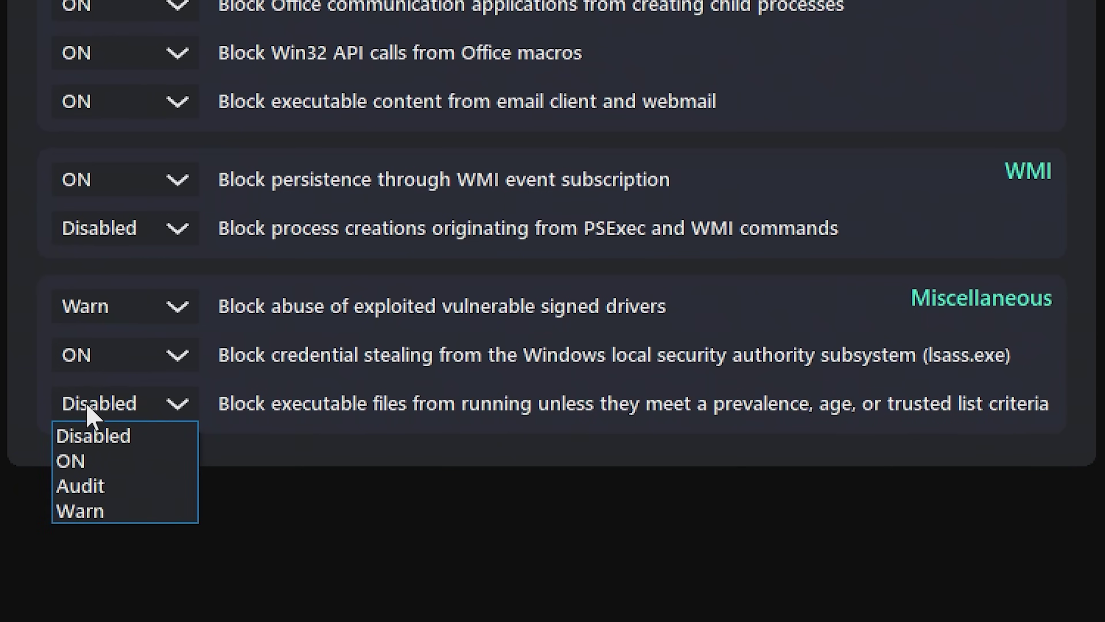
left_click(94, 511)
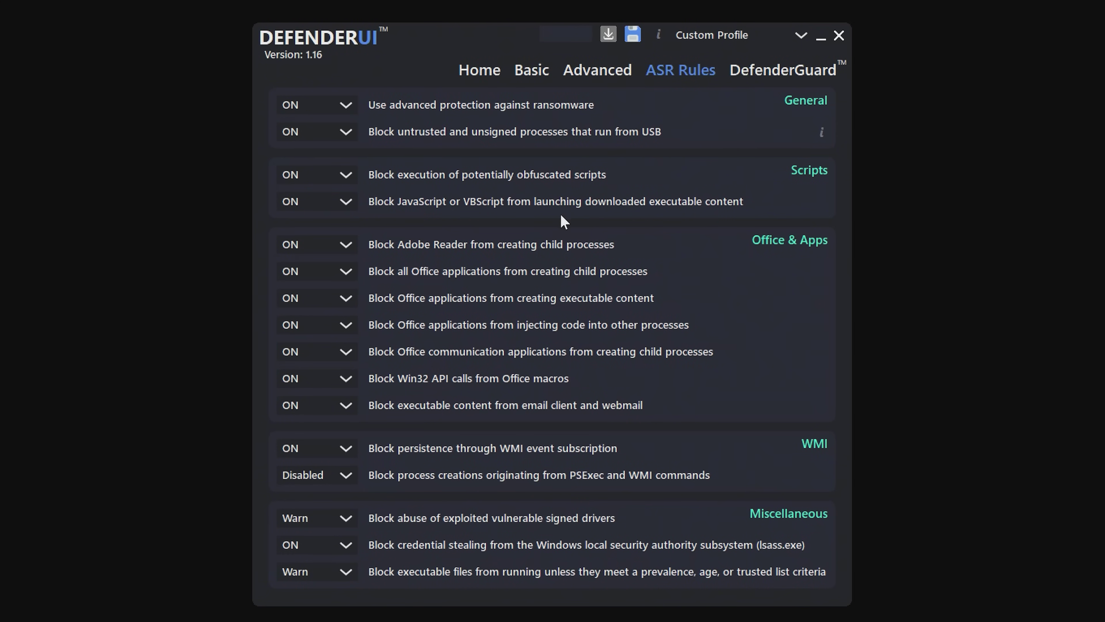
- Check the DefenderGuard settings and the available auto reactivation intervals for real-time protection, keeping it at 10 minutes
left_click(766, 79)
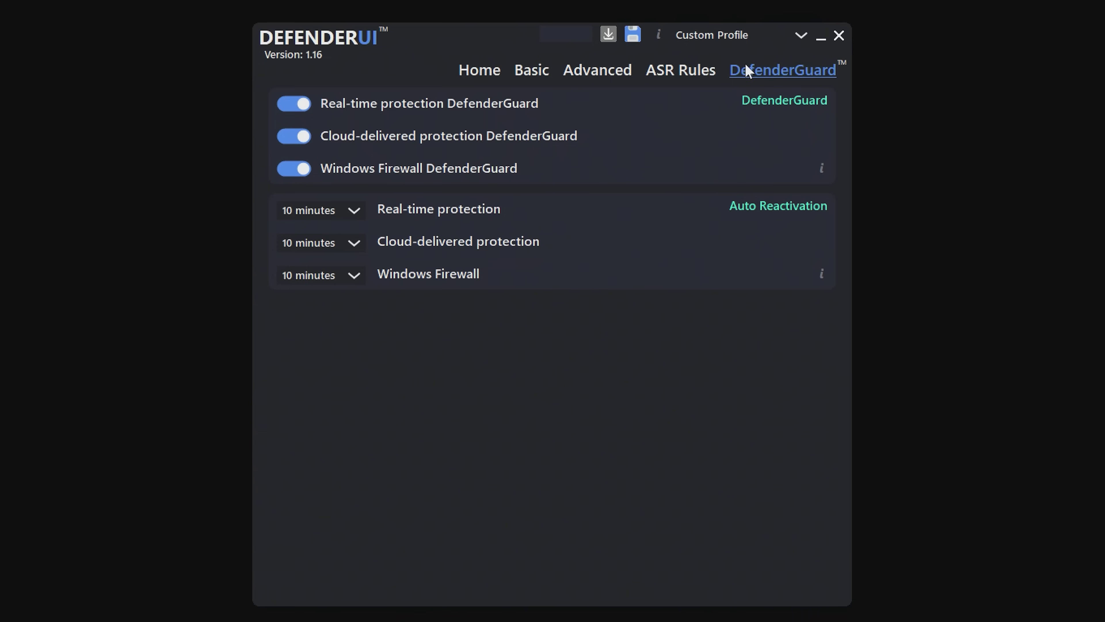
left_click(480, 77)
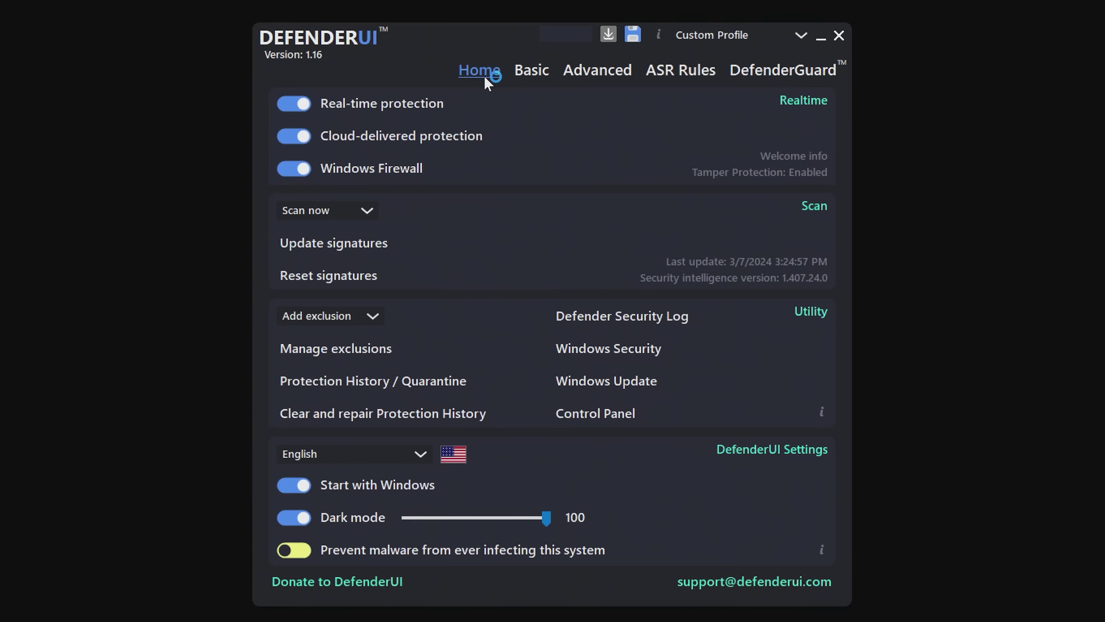
left_click(761, 70)
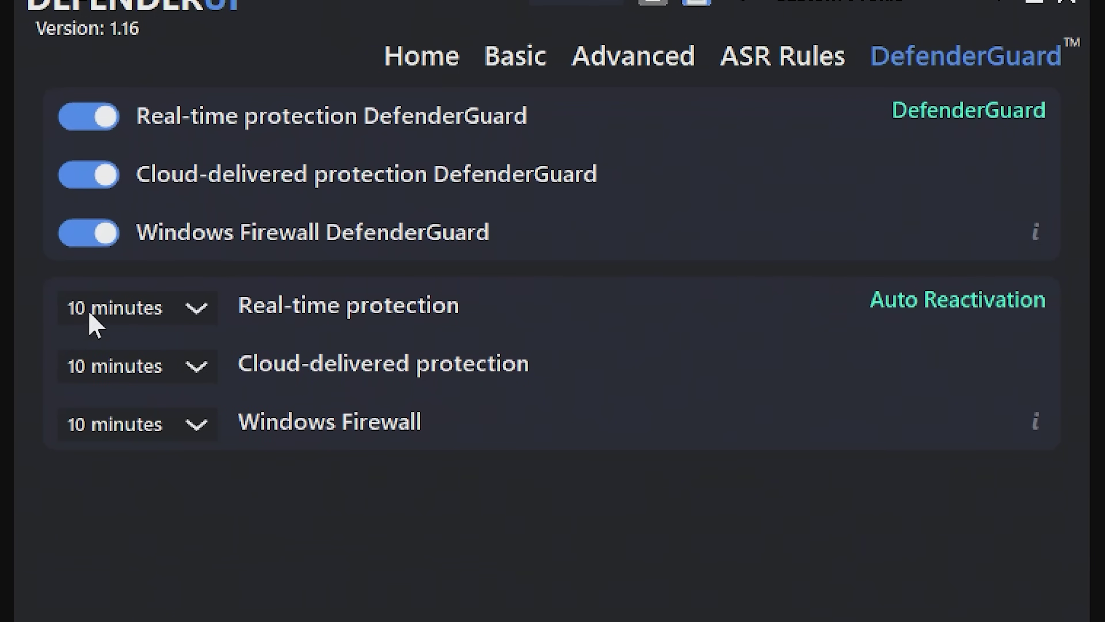
left_click(183, 315)
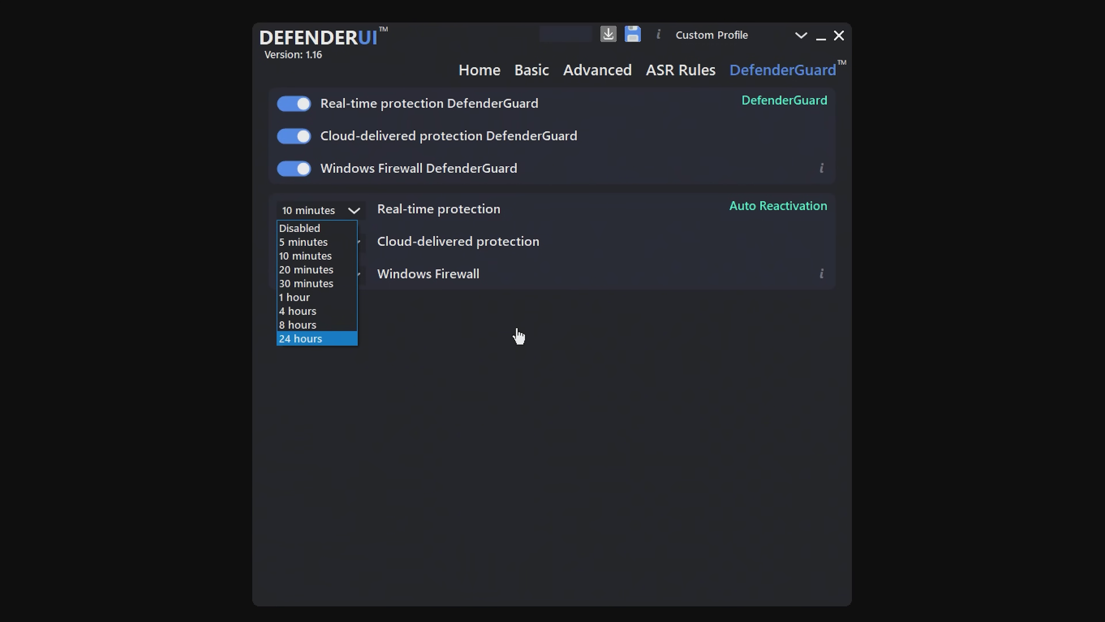
left_click(431, 341)
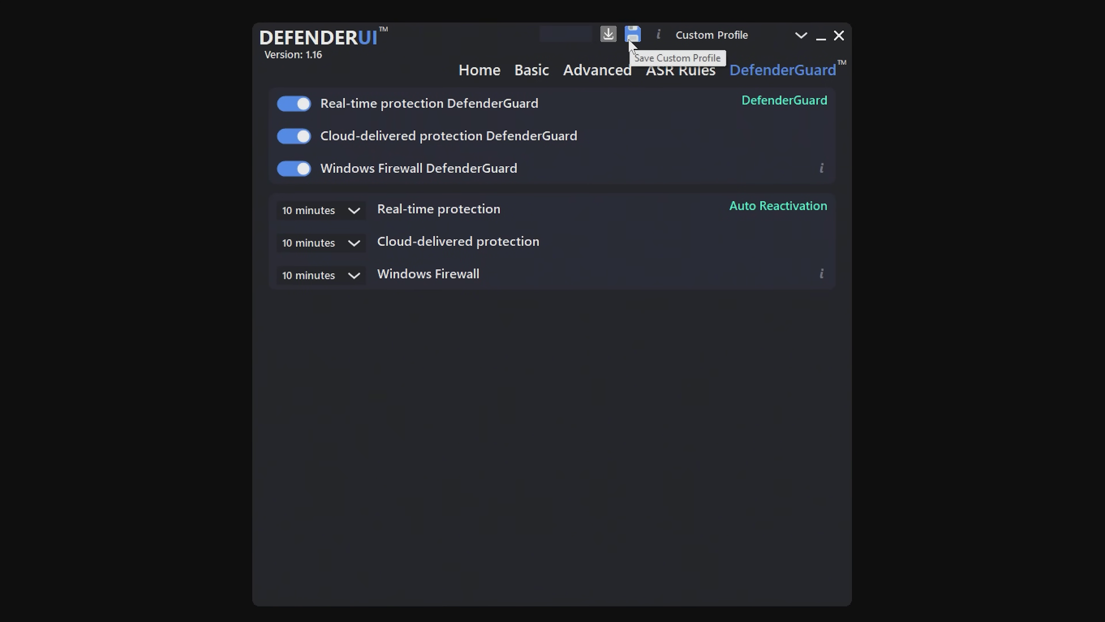
- Switch the security profile to Aggressive Profile and view its basic settings
left_click(734, 35)
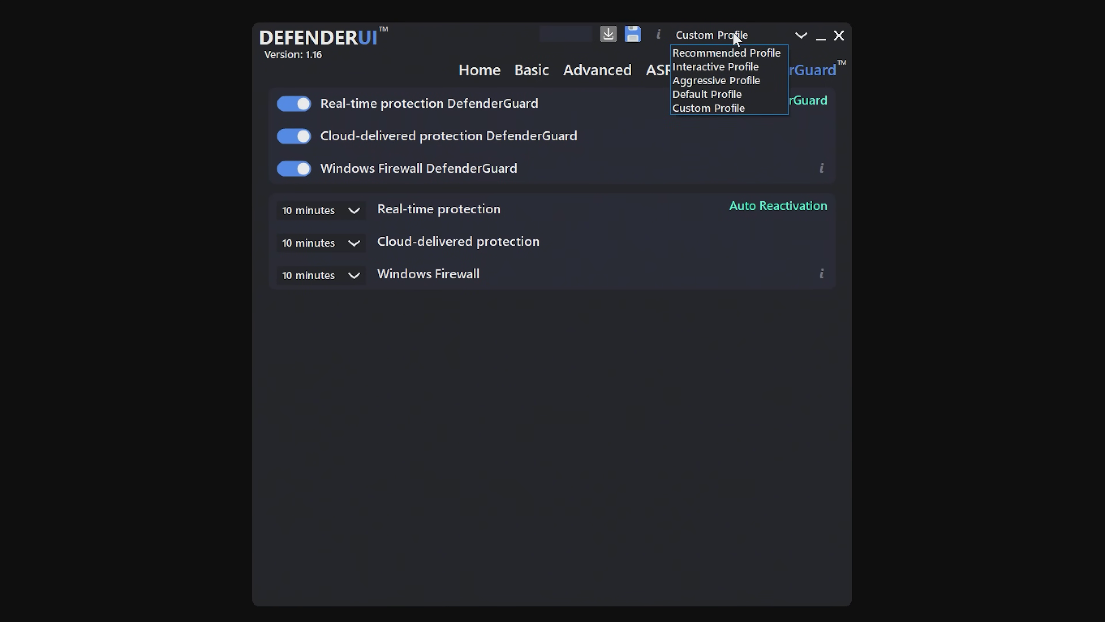
left_click(701, 80)
left_click(542, 71)
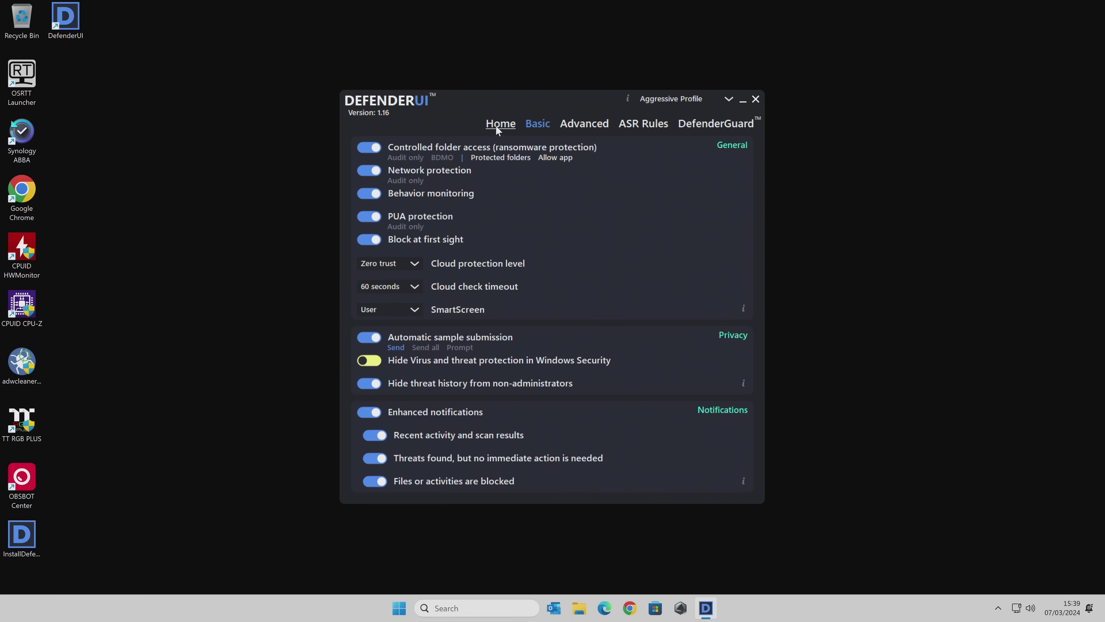
- Open the Windows Firewall page in Windows Security from the home settings, look it over, and close it again
left_click(479, 69)
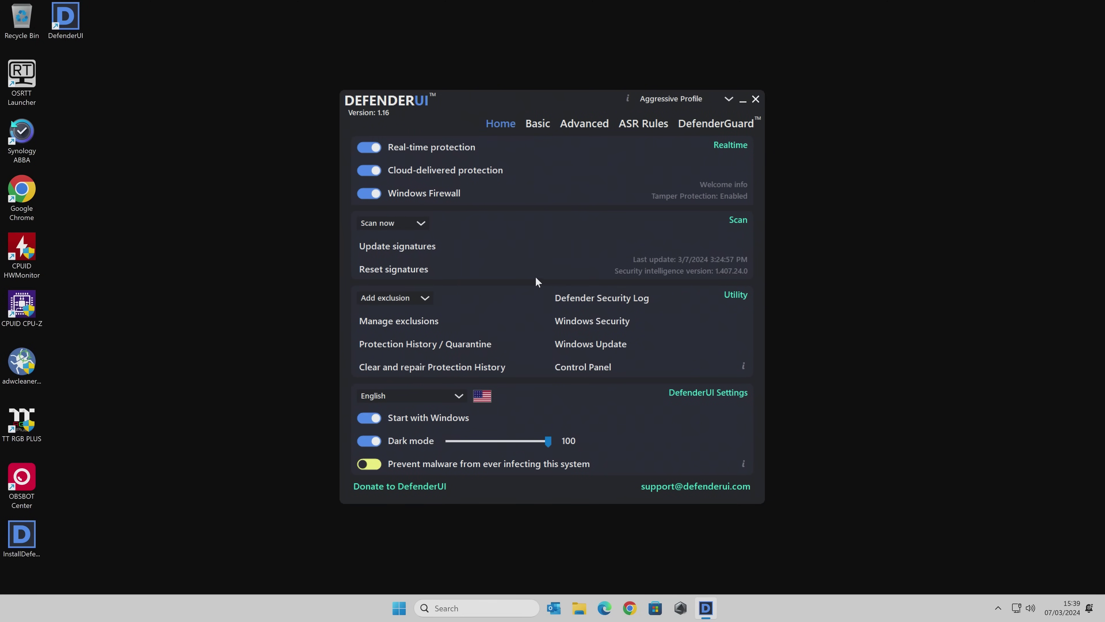
left_click(421, 195)
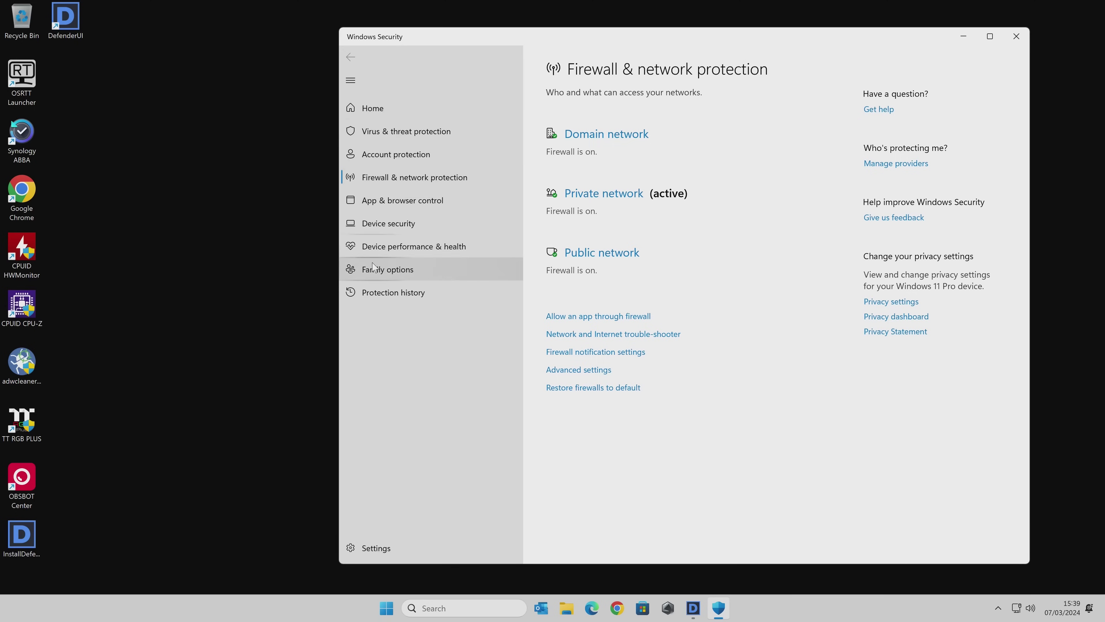
left_click(1016, 36)
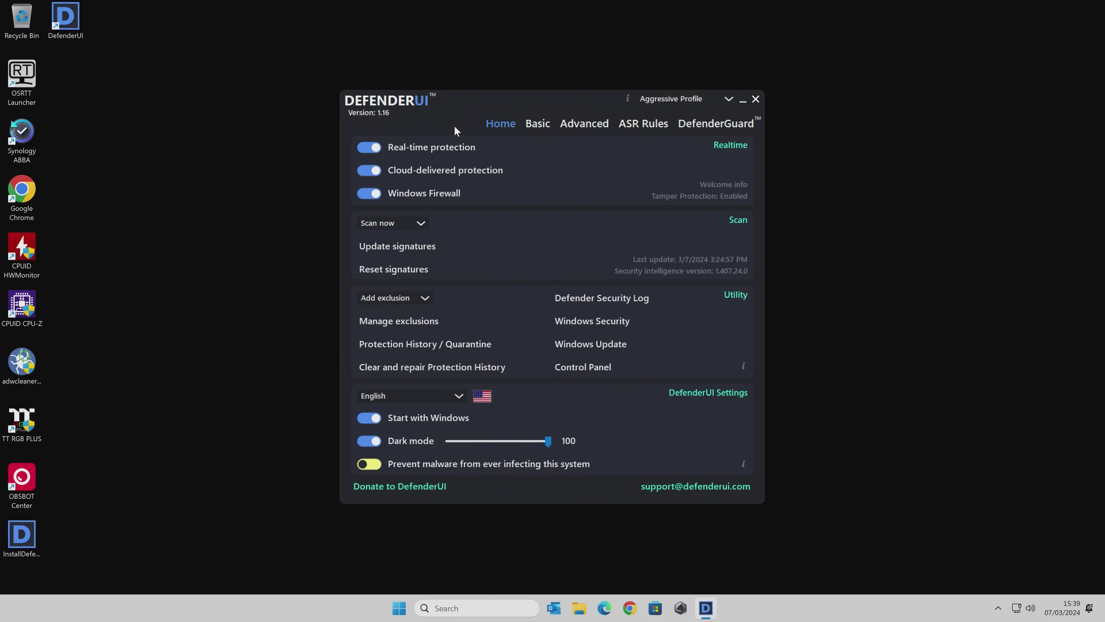